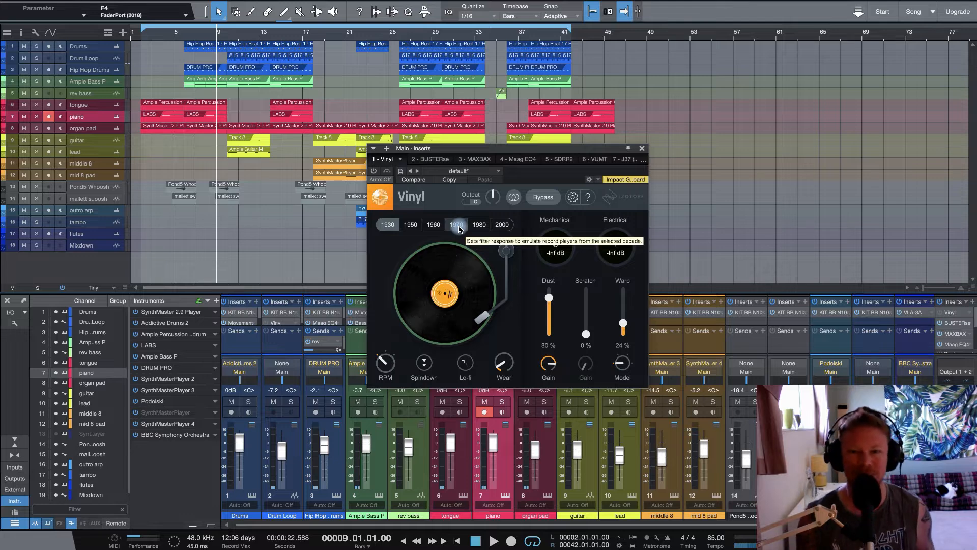
# Step: Move the playhead to bar 6 and activate the Vinyl insert on the main output
pyautogui.click(185, 37)
pyautogui.click(374, 172)
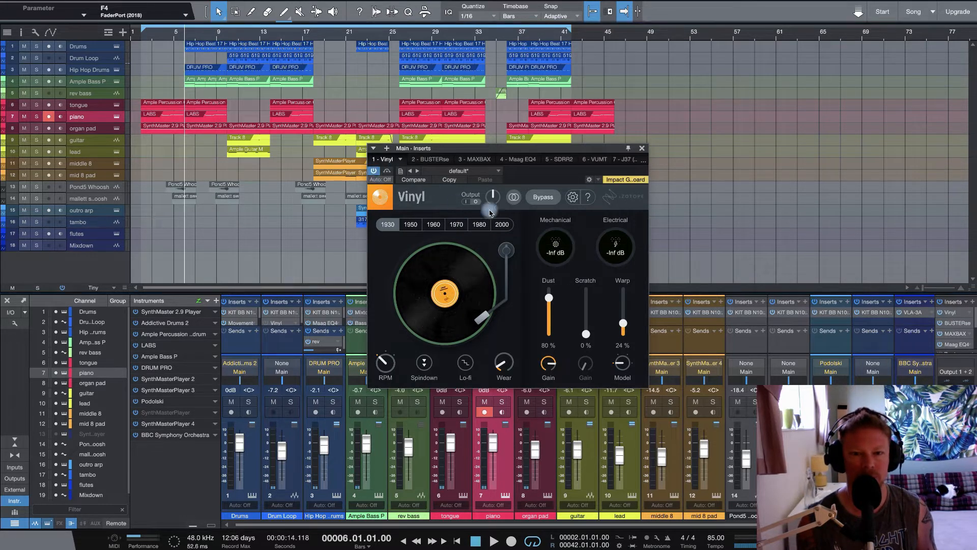
pyautogui.moveTo(470, 151); pyautogui.dragTo(482, 152)
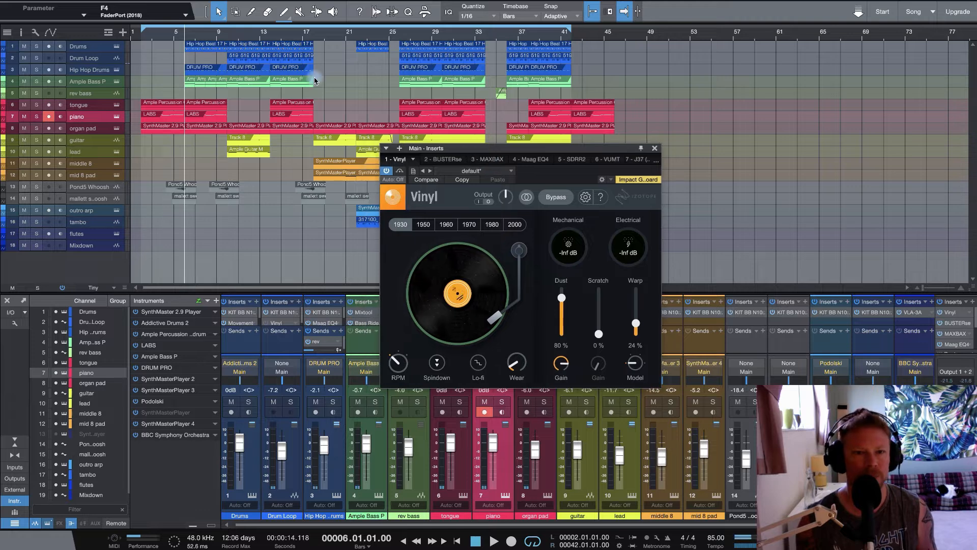
# Step: Play the song from bar 6 and audition Vinyl's 2000, 1980, 1970, 1960, 1950 and 1930 decade settings, stopping playback at the end
pyautogui.click(514, 224)
pyautogui.press('space')
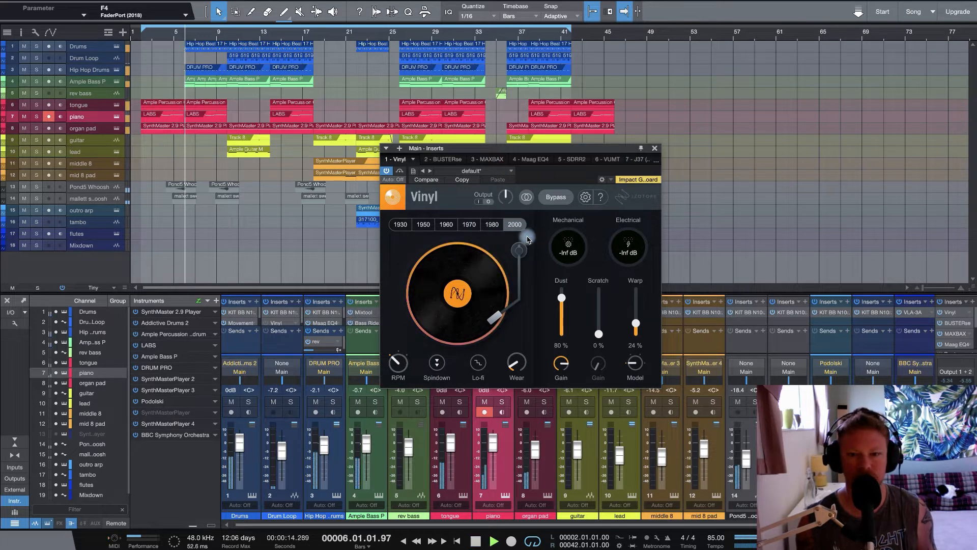
pyautogui.click(493, 227)
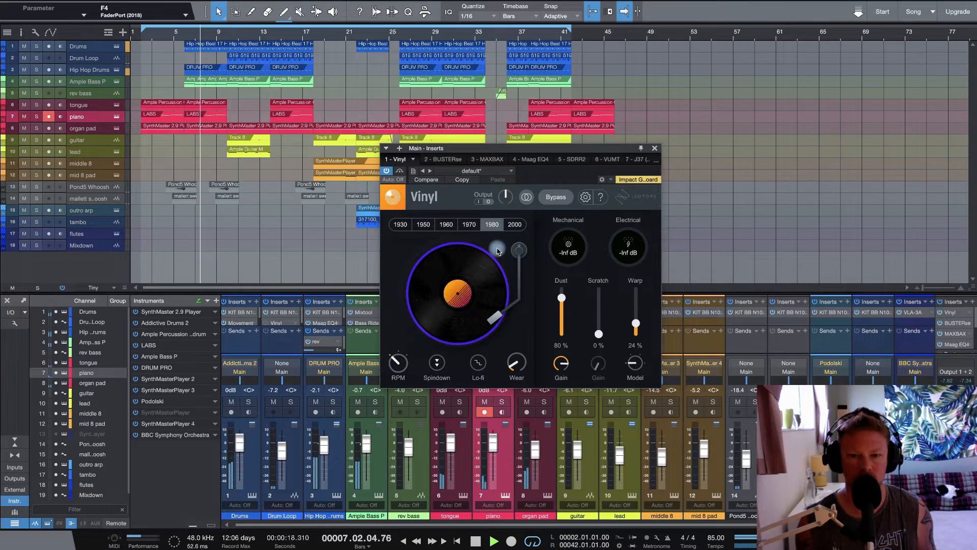
pyautogui.click(469, 225)
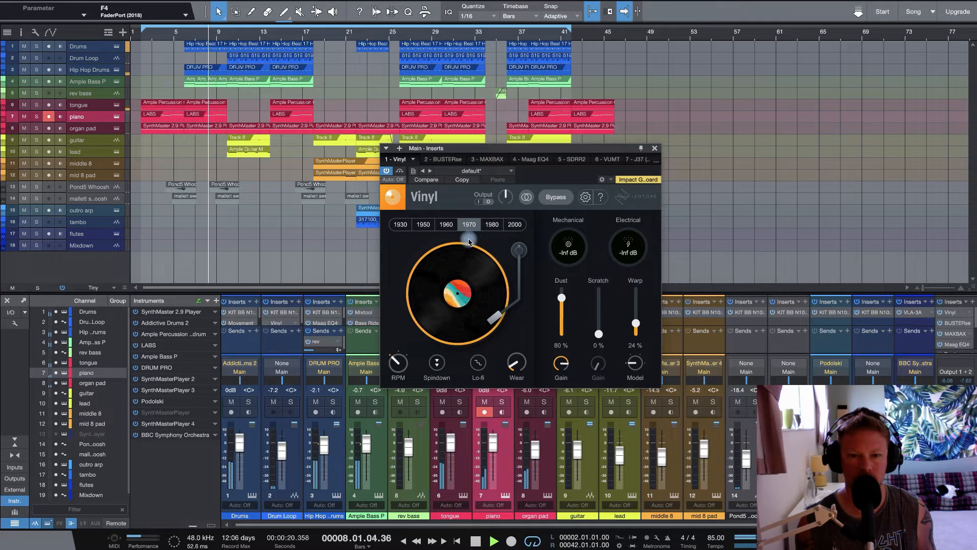
pyautogui.click(446, 225)
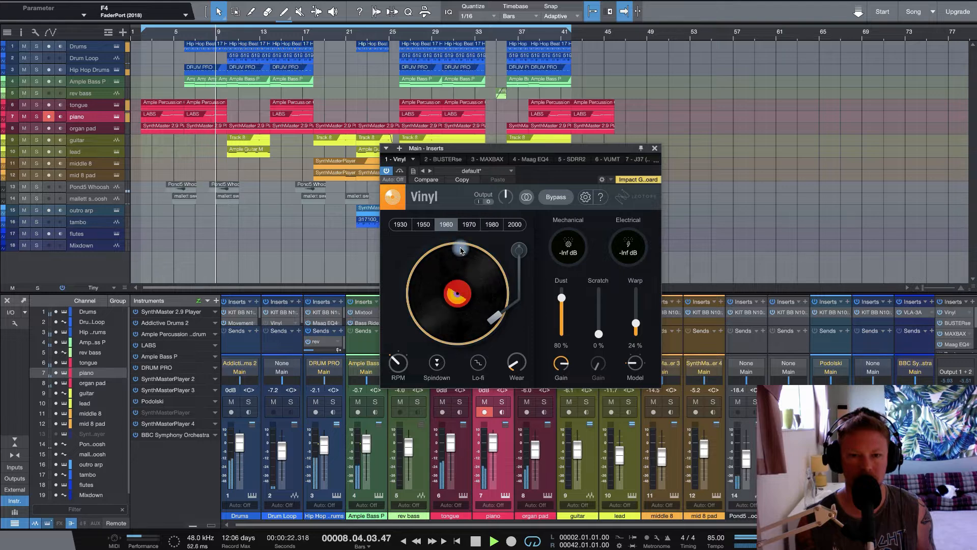
pyautogui.click(424, 224)
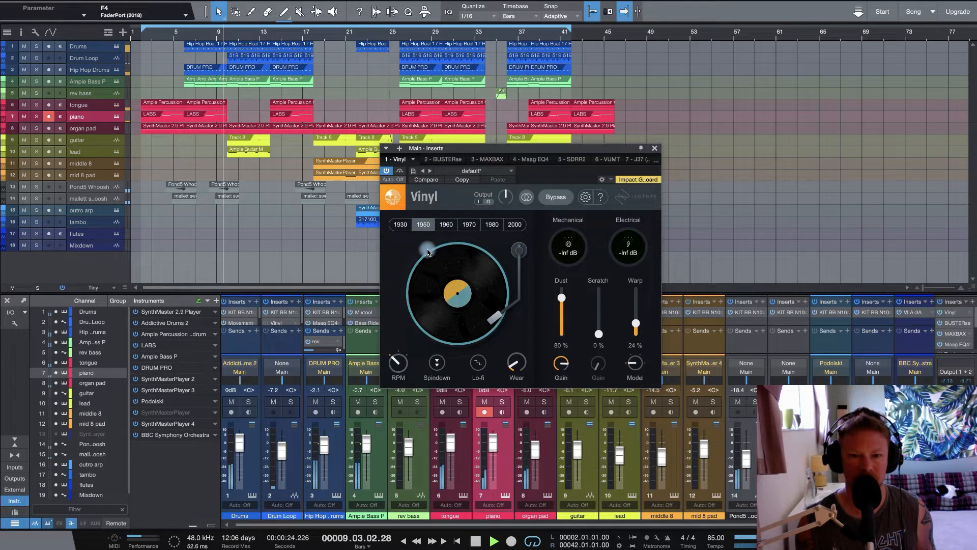
pyautogui.click(400, 224)
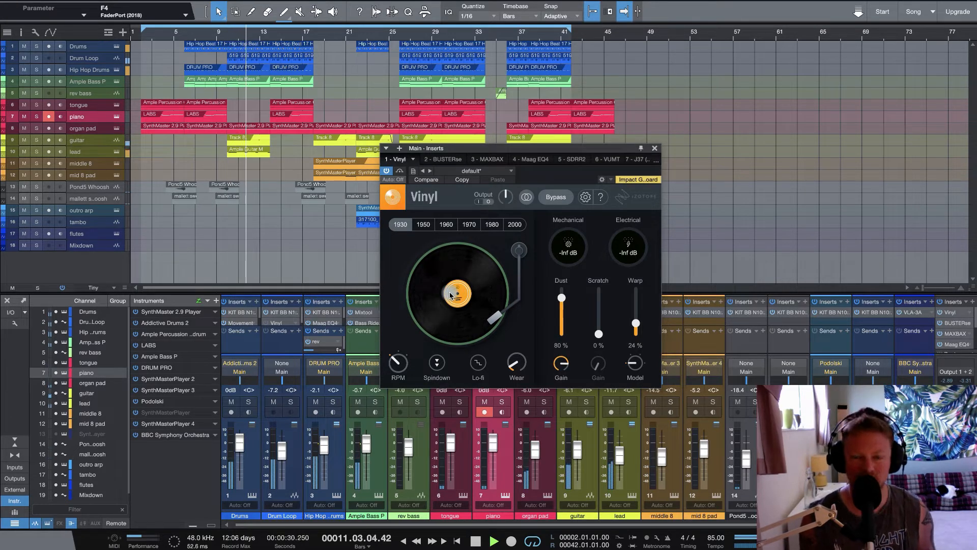
pyautogui.press('space')
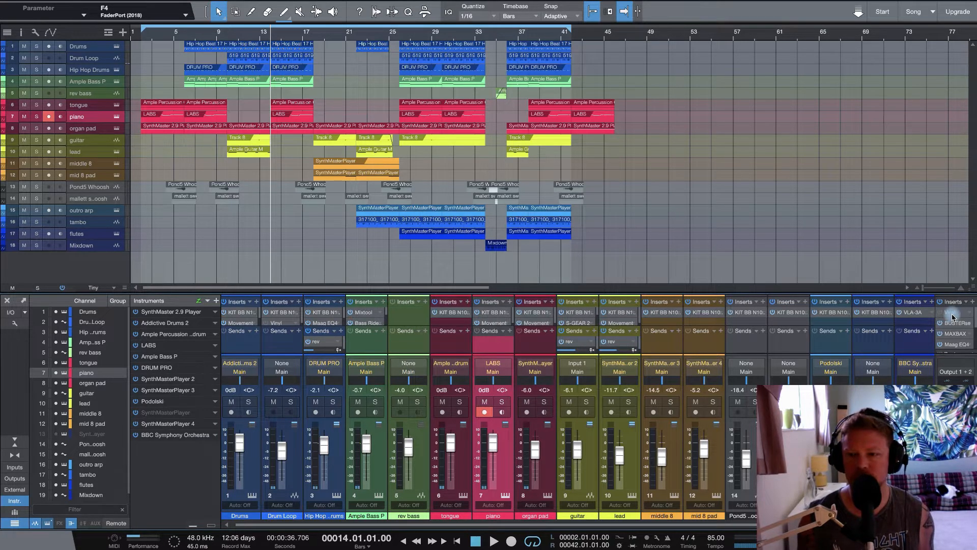
# Step: Check and close the main output's Vinyl insert, and listen to the breakdown starting at bar 34
pyautogui.click(947, 312)
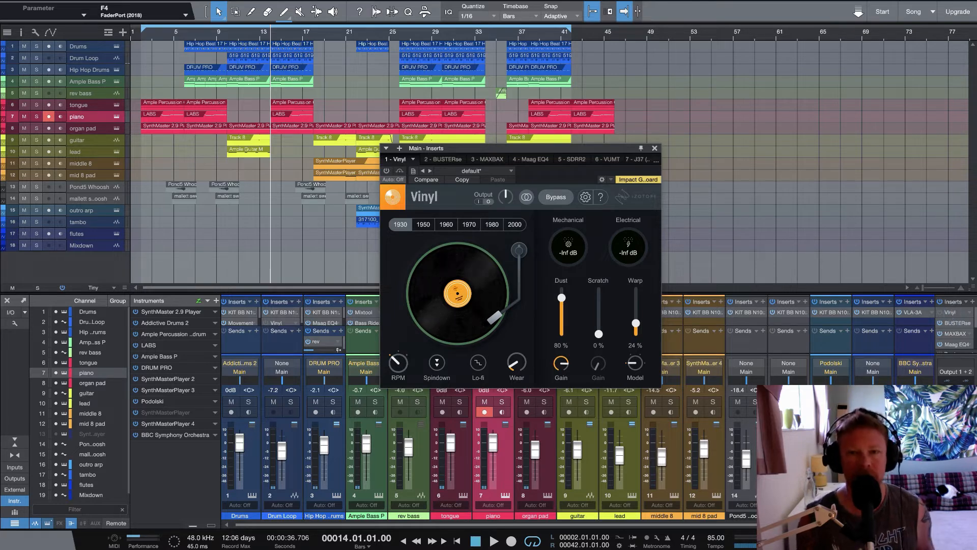
pyautogui.click(655, 148)
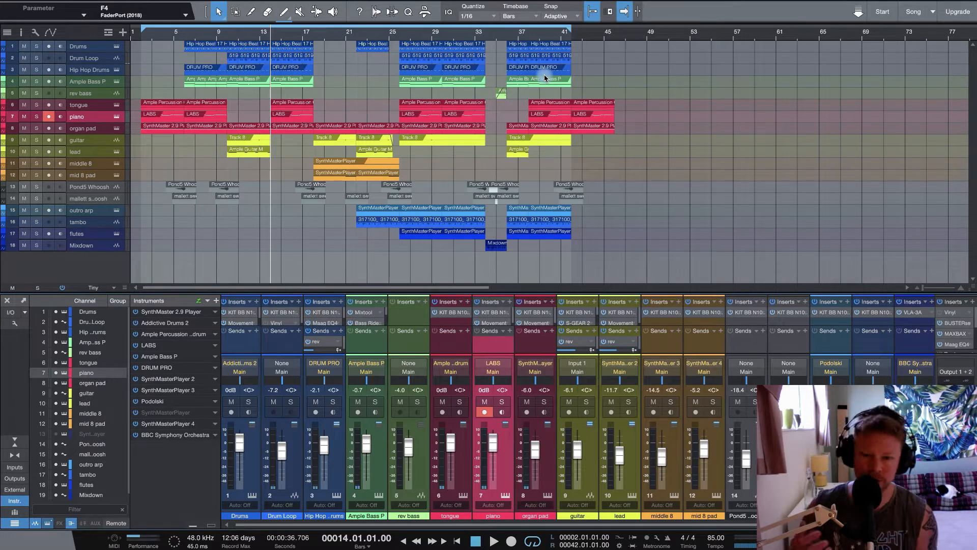
pyautogui.click(477, 37)
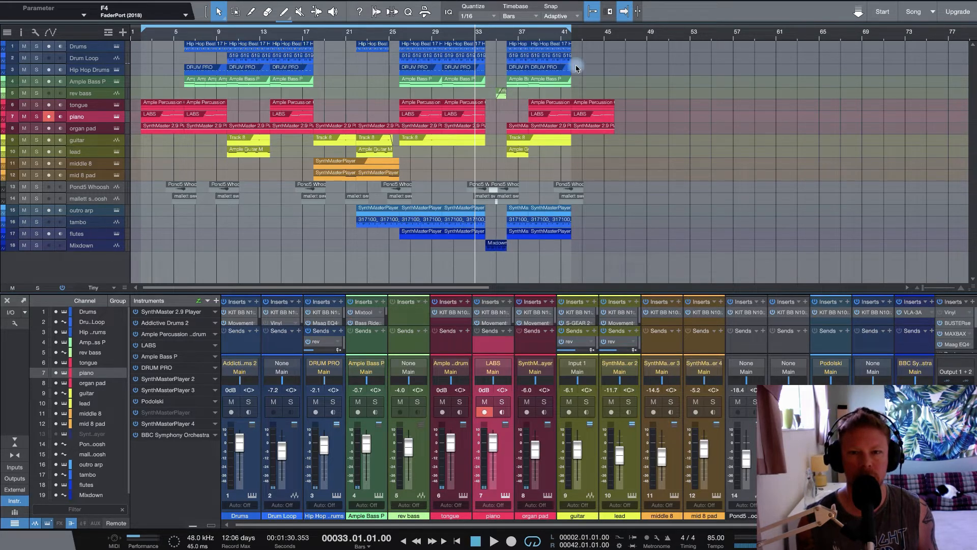
pyautogui.click(485, 38)
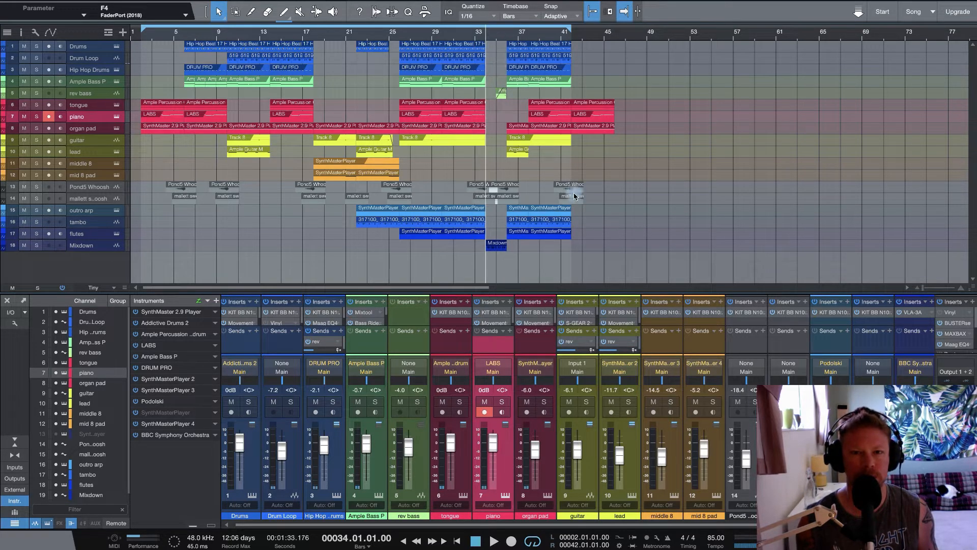
pyautogui.press('space')
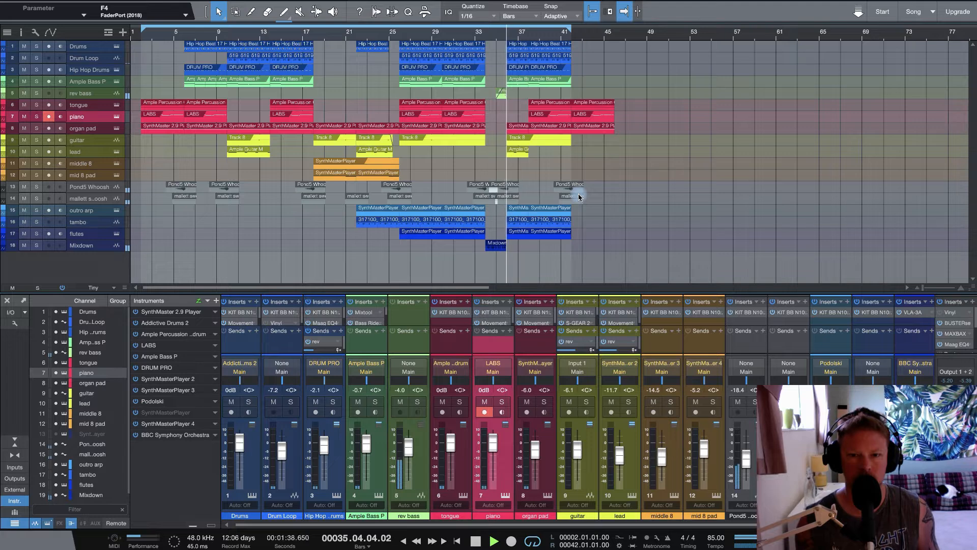
pyautogui.press('space')
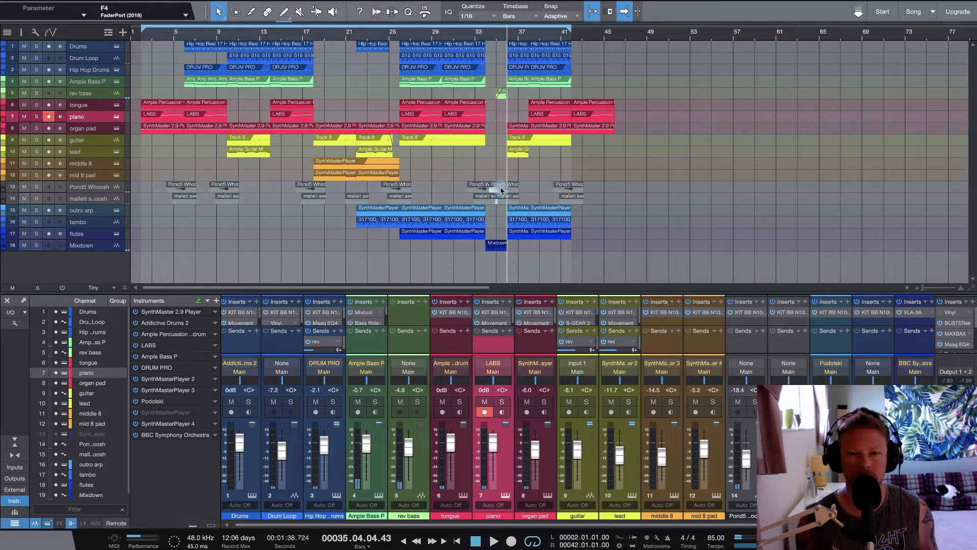
# Step: Audition the Pond5 Whoosh track in solo from bar 34, and release its solo
pyautogui.click(486, 39)
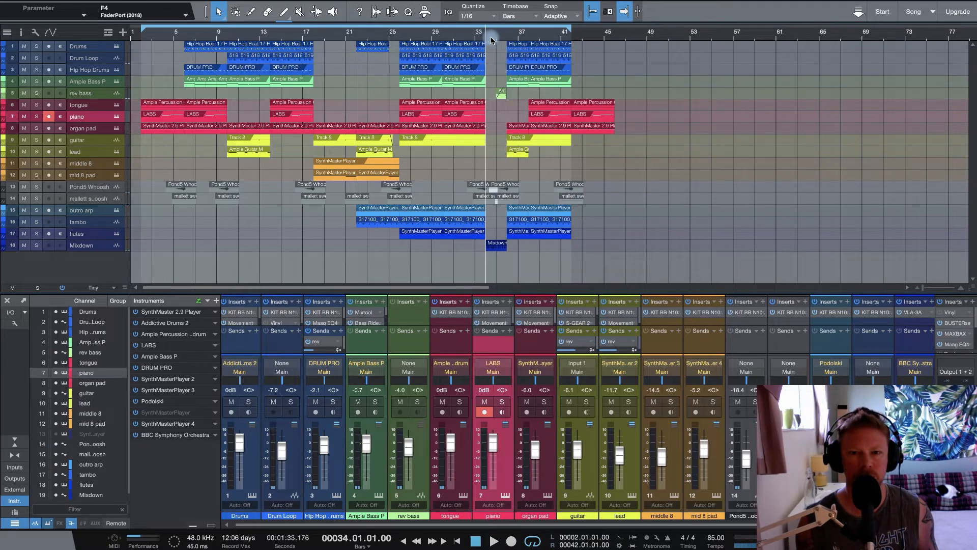
pyautogui.click(37, 186)
pyautogui.press('space')
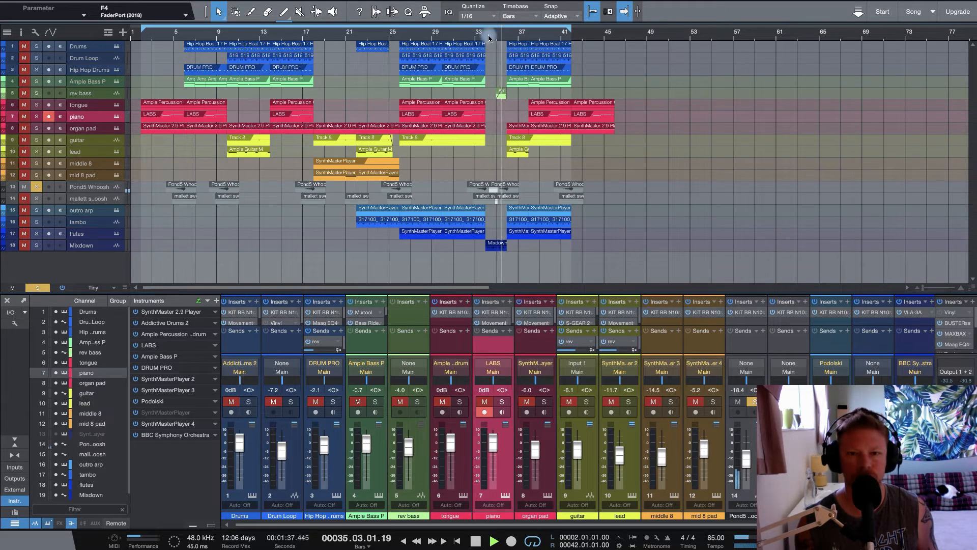
pyautogui.press('space')
pyautogui.click(38, 188)
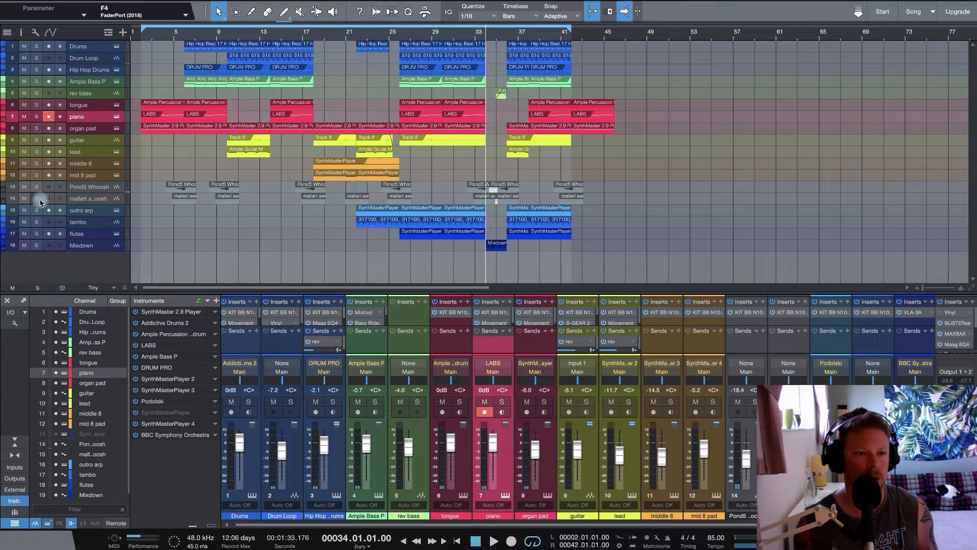
# Step: Solo the mallet whoosh track and listen to it from bar 34
pyautogui.click(38, 199)
pyautogui.press('space')
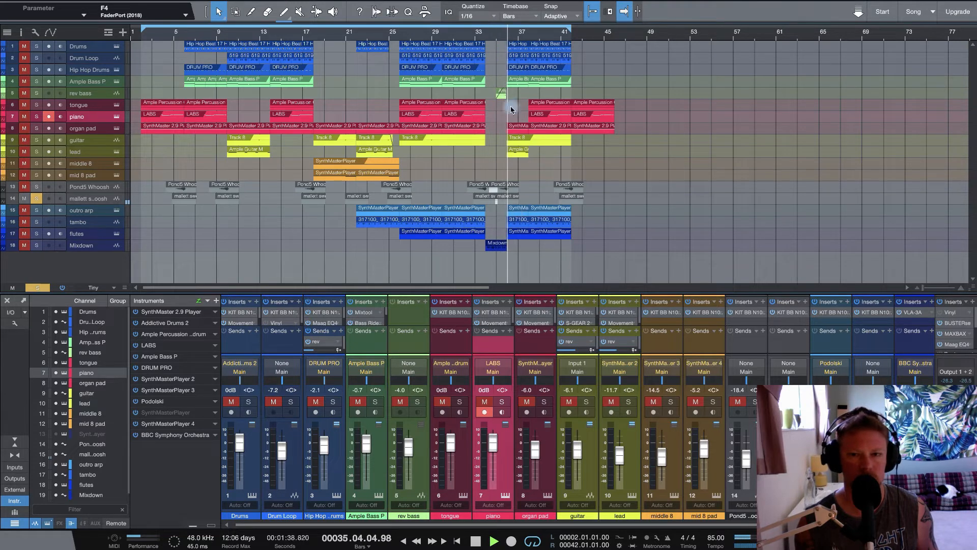
pyautogui.press('space')
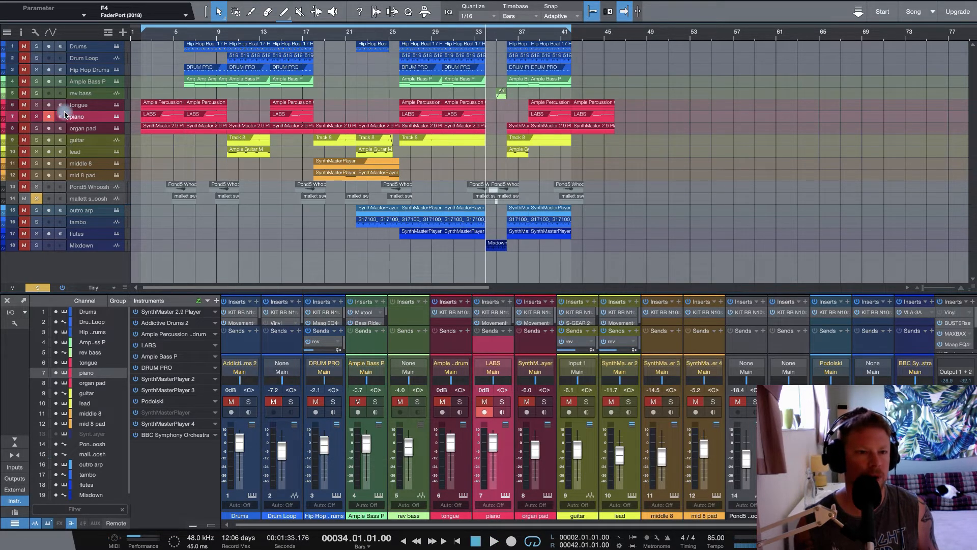
# Step: Audition the rev bass track in solo from bar 34 with the mallet whoosh muted, and clear both the solo and the mute
pyautogui.click(36, 93)
pyautogui.click(24, 198)
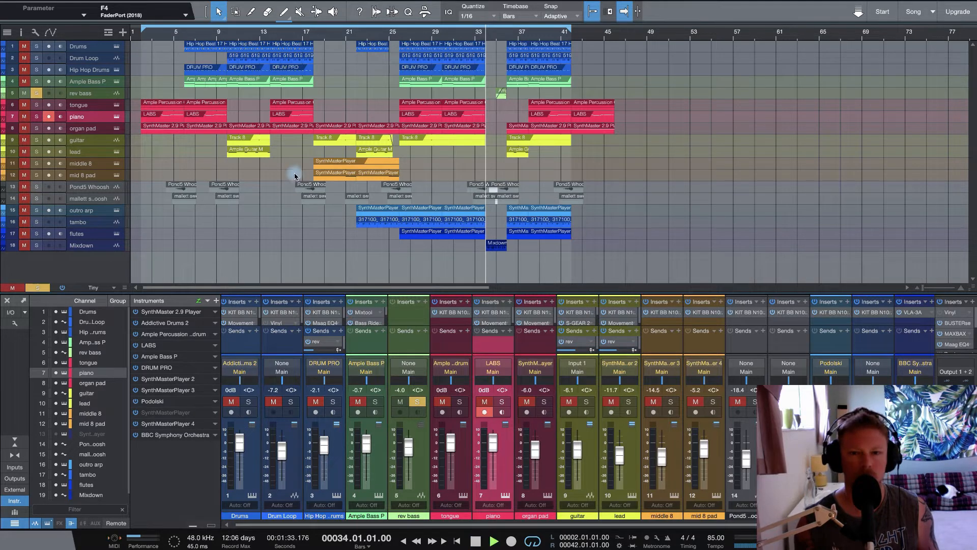
pyautogui.press('space')
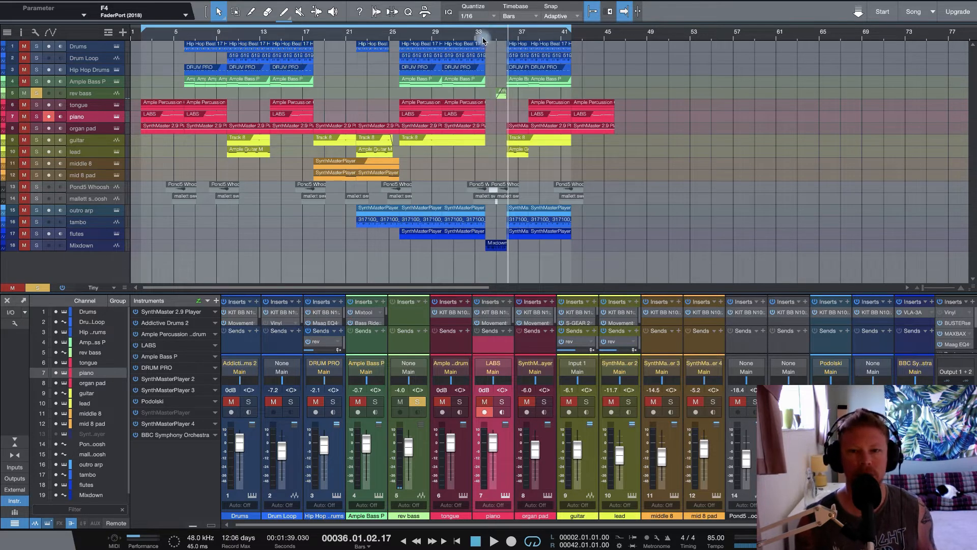
pyautogui.click(485, 39)
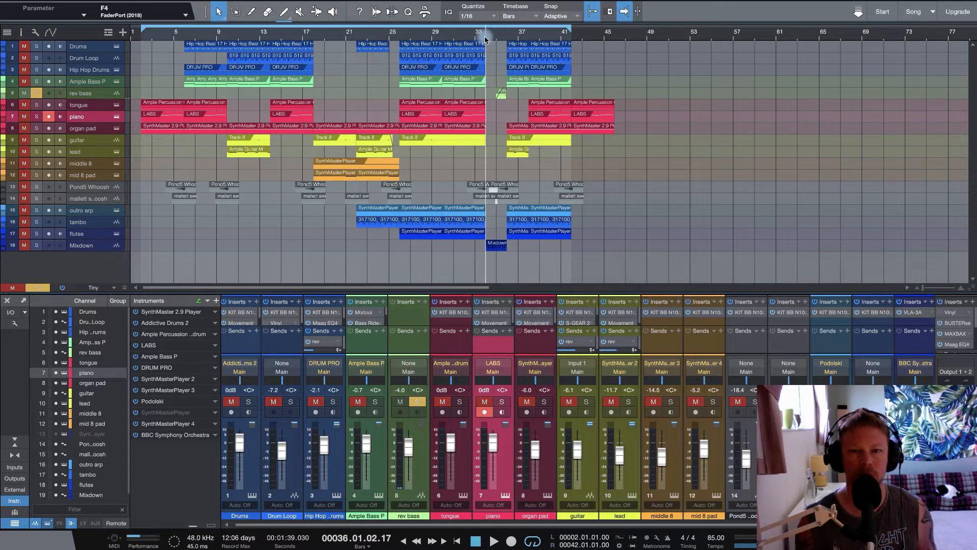
pyautogui.click(36, 93)
pyautogui.click(24, 198)
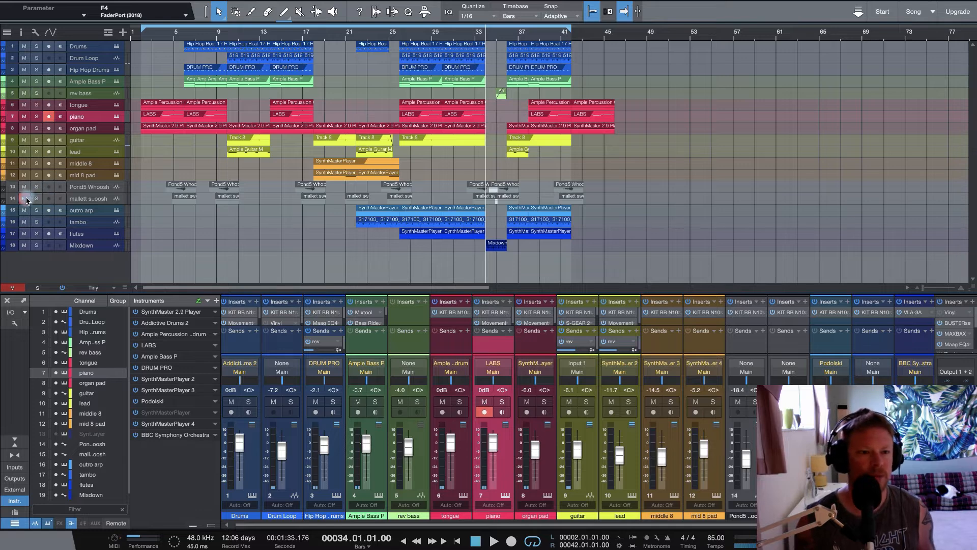
# Step: Listen to the breakdown in the full mix from bar 34, and replay it with its lead-in from bar 32
pyautogui.press('space')
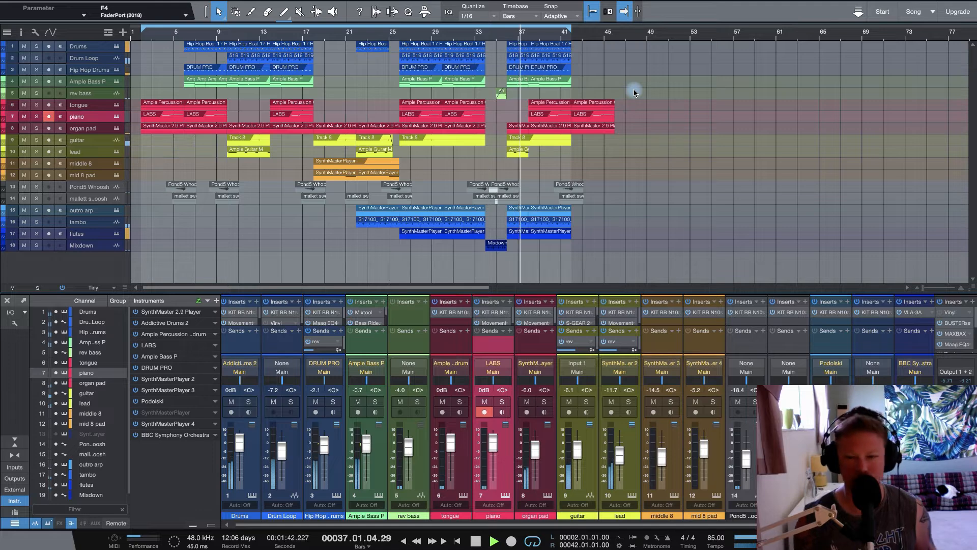
pyautogui.press('space')
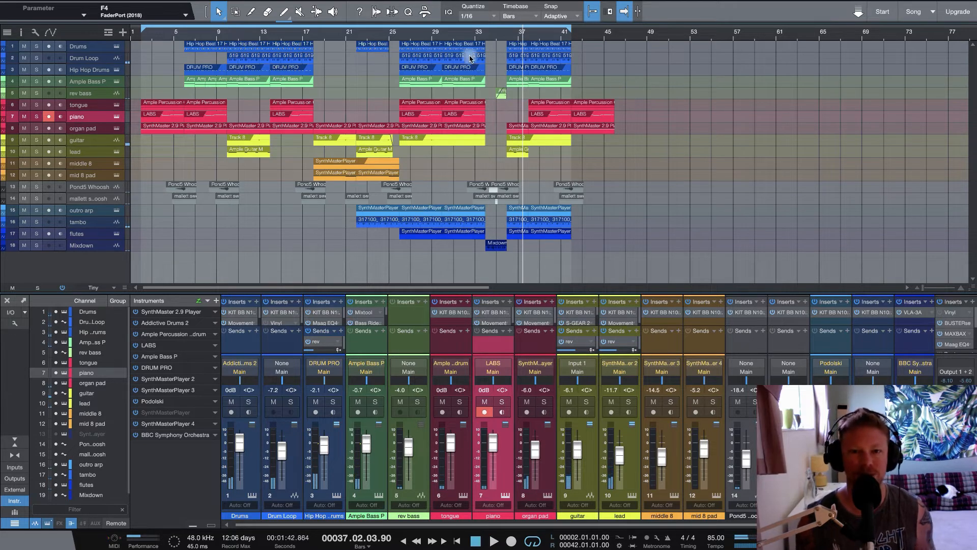
pyautogui.click(471, 37)
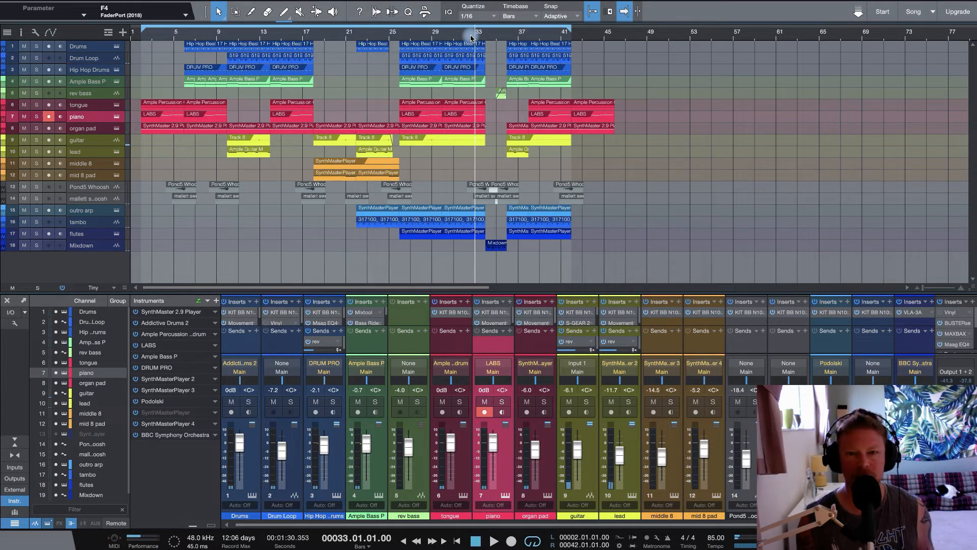
pyautogui.click(464, 35)
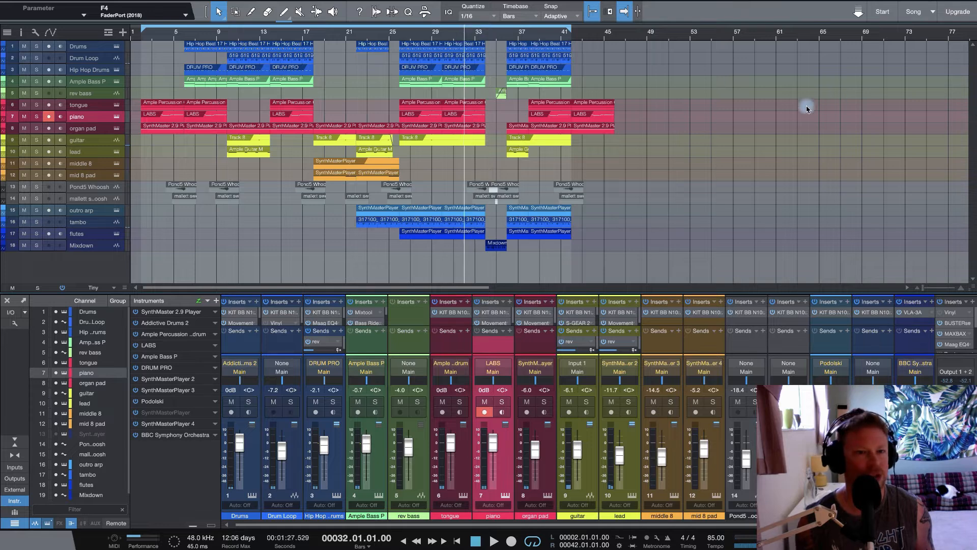
pyautogui.press('space')
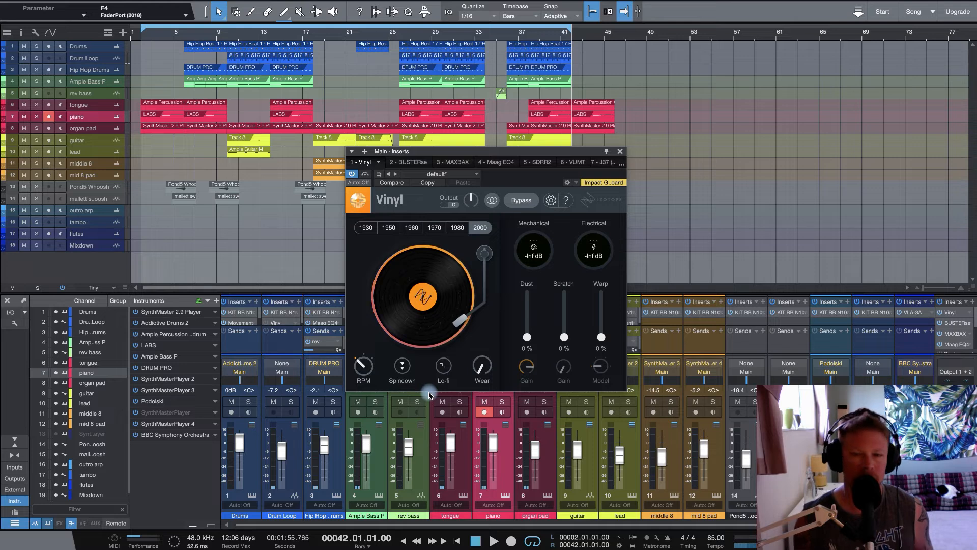
# Step: Play the song's ending from bar 41 and trigger the Spindown effect in the main output's Vinyl insert
pyautogui.click(568, 38)
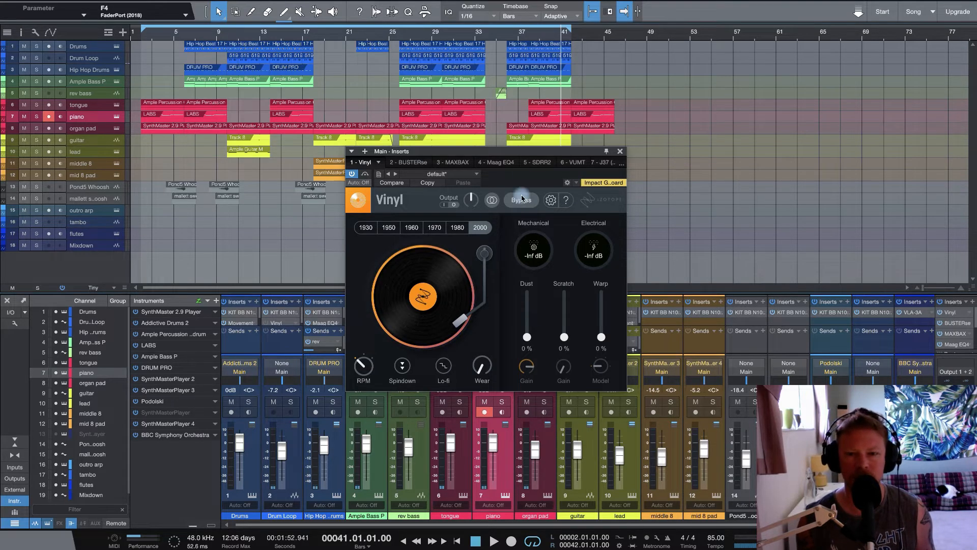
pyautogui.press('space')
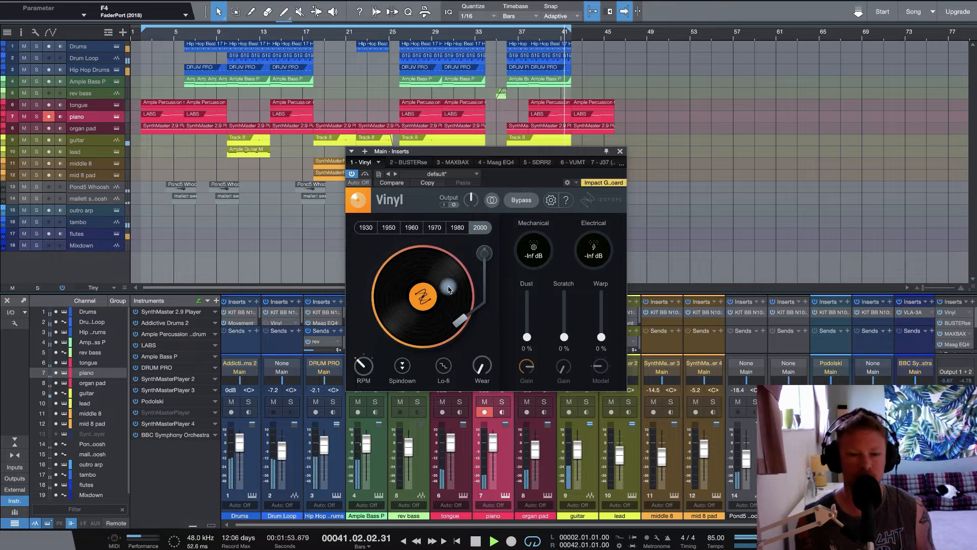
pyautogui.click(402, 367)
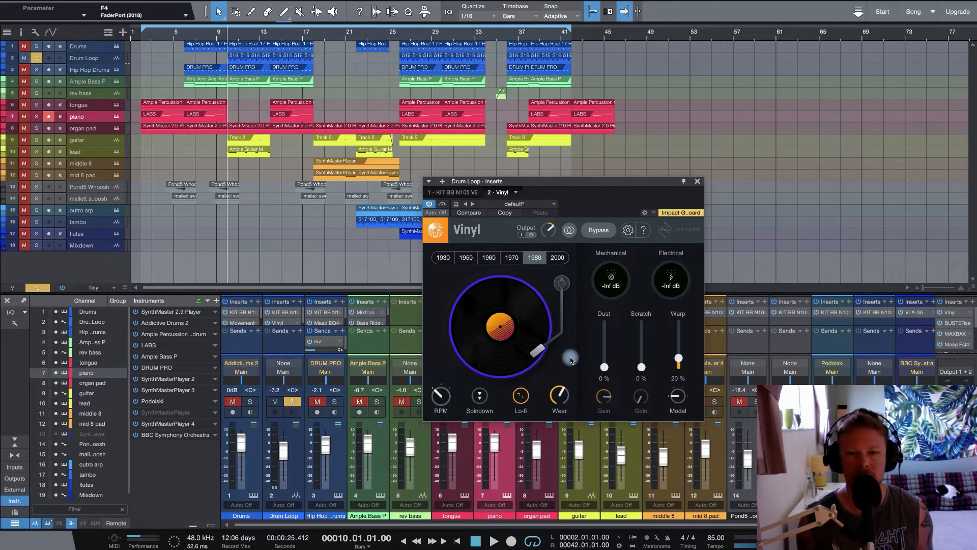
# Step: Play the soloed drum loop from bar 10, compare it with Vinyl bypassed and active, and raise the plug-in's output level
pyautogui.click(534, 257)
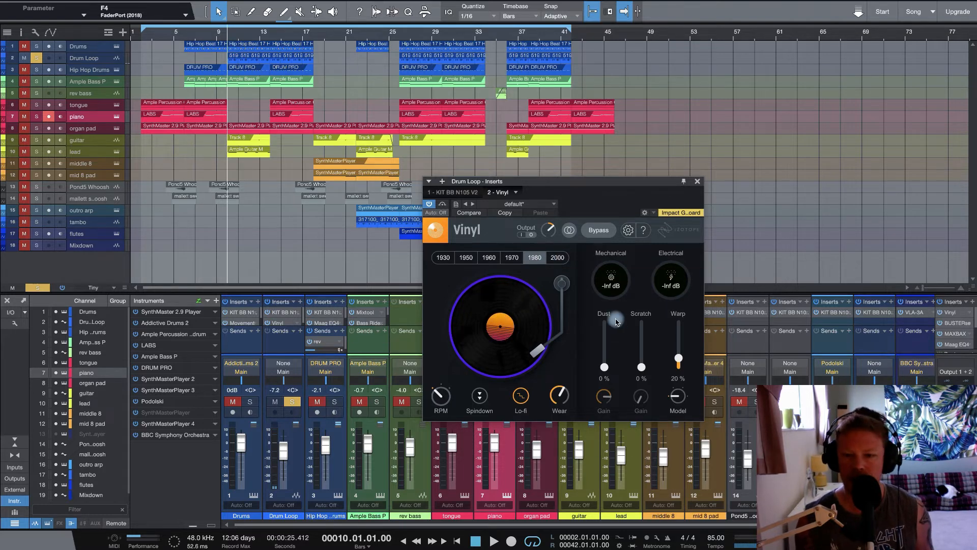
pyautogui.press('space')
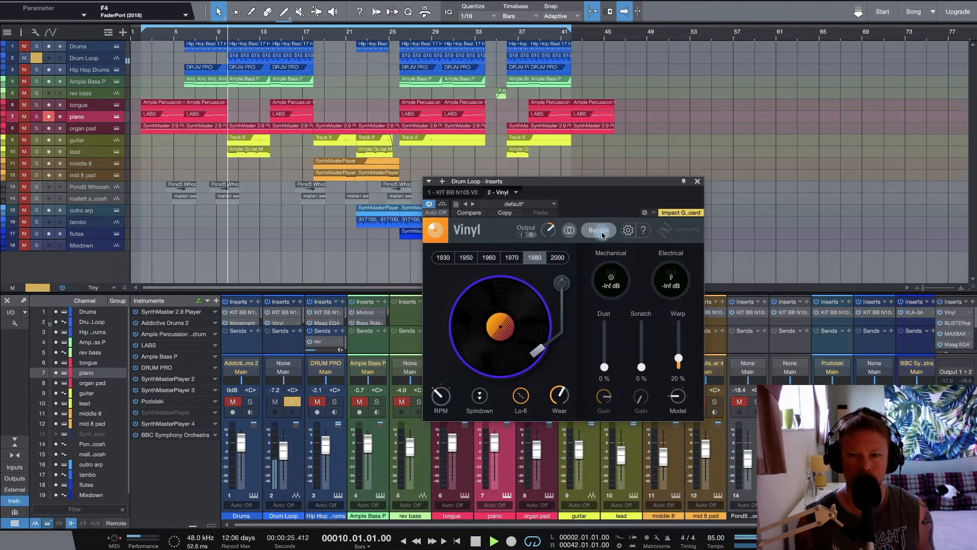
pyautogui.click(598, 230)
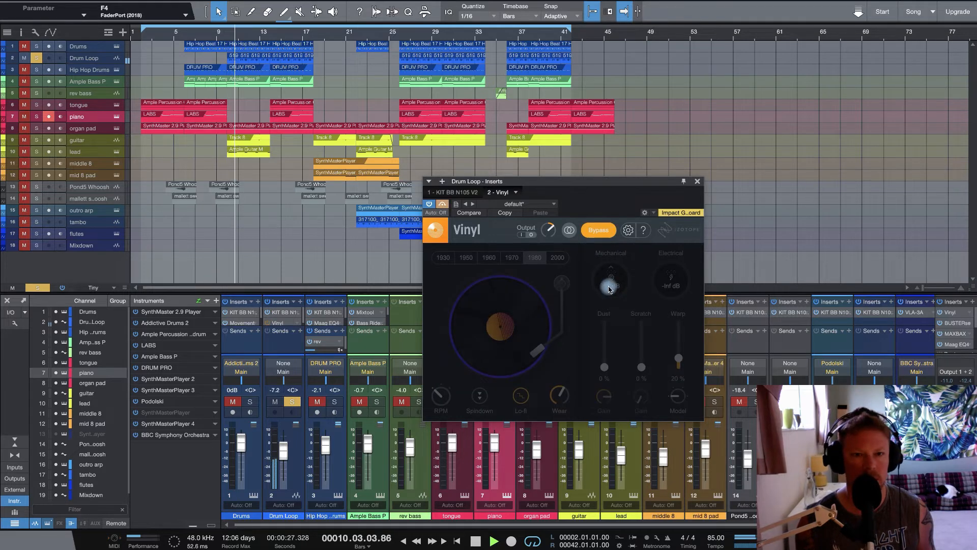
pyautogui.click(586, 173)
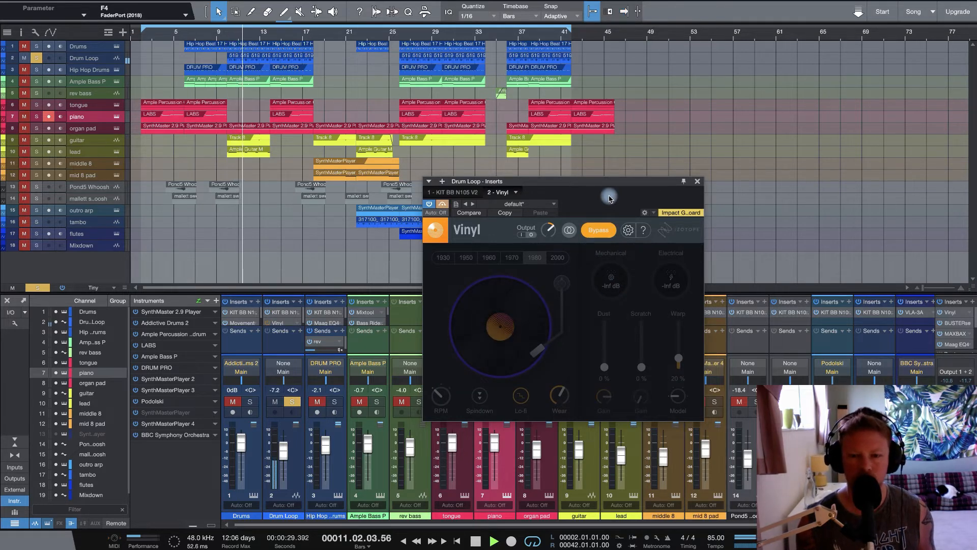
pyautogui.click(603, 231)
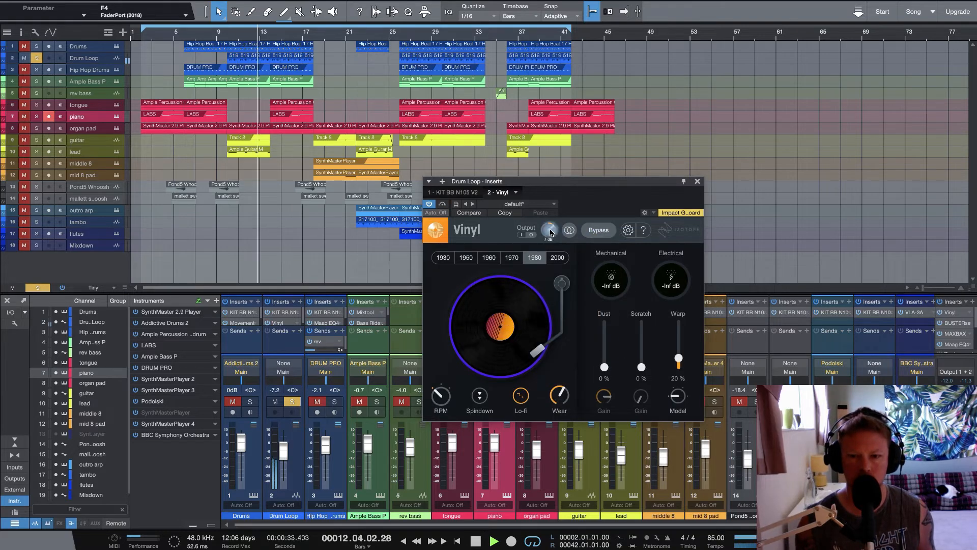
pyautogui.click(598, 231)
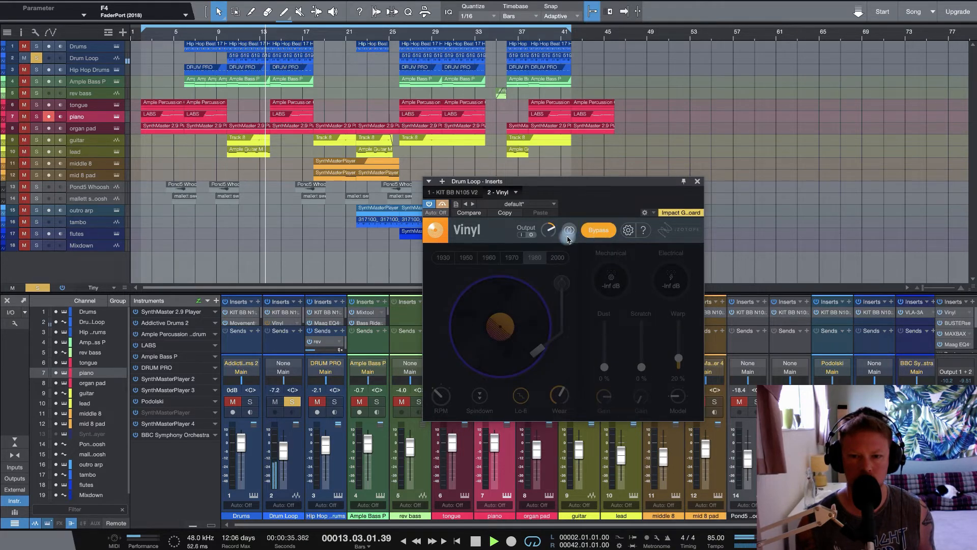
pyautogui.click(598, 231)
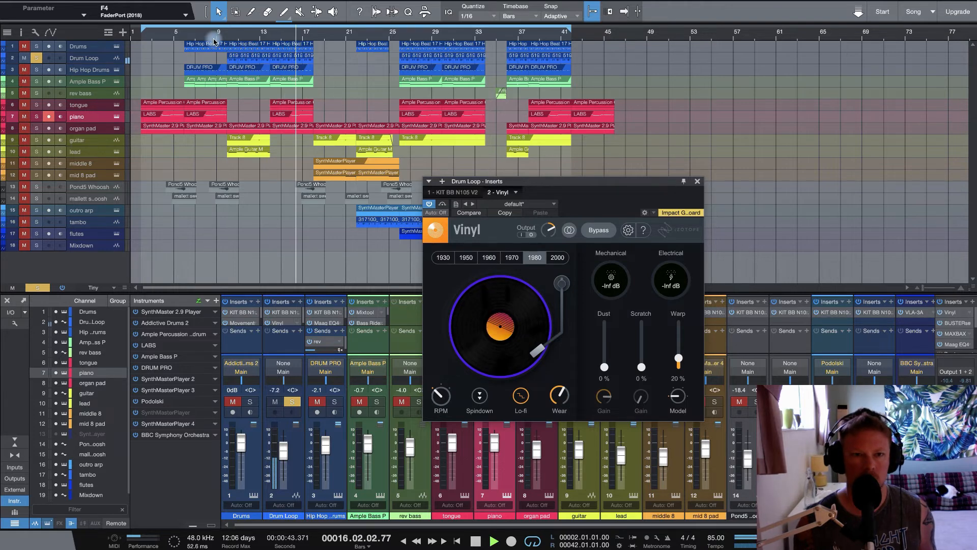
# Step: Replay the drum loop from bar 10 with Vinyl's Dust at 100%, and return Dust to 0%
pyautogui.click(228, 31)
pyautogui.moveTo(605, 367); pyautogui.dragTo(605, 320)
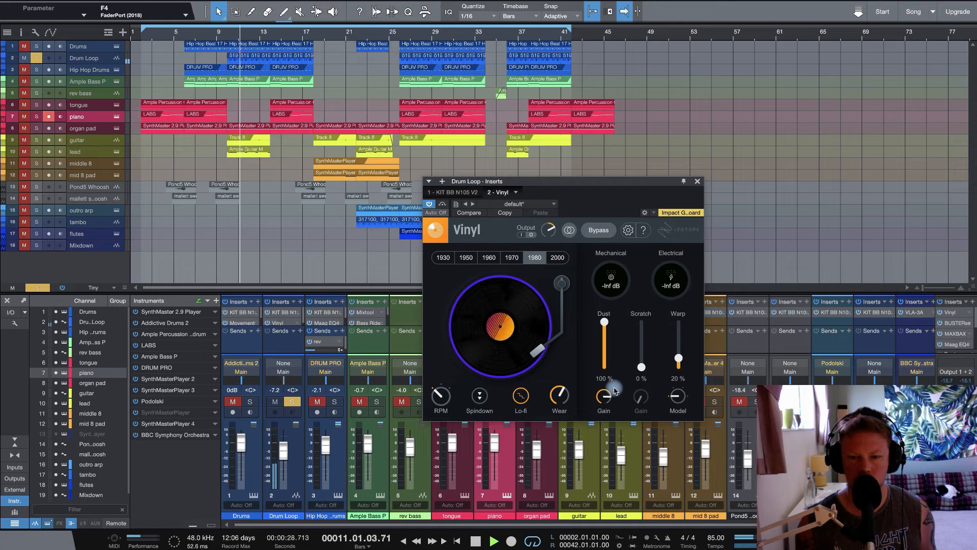
pyautogui.moveTo(615, 390)
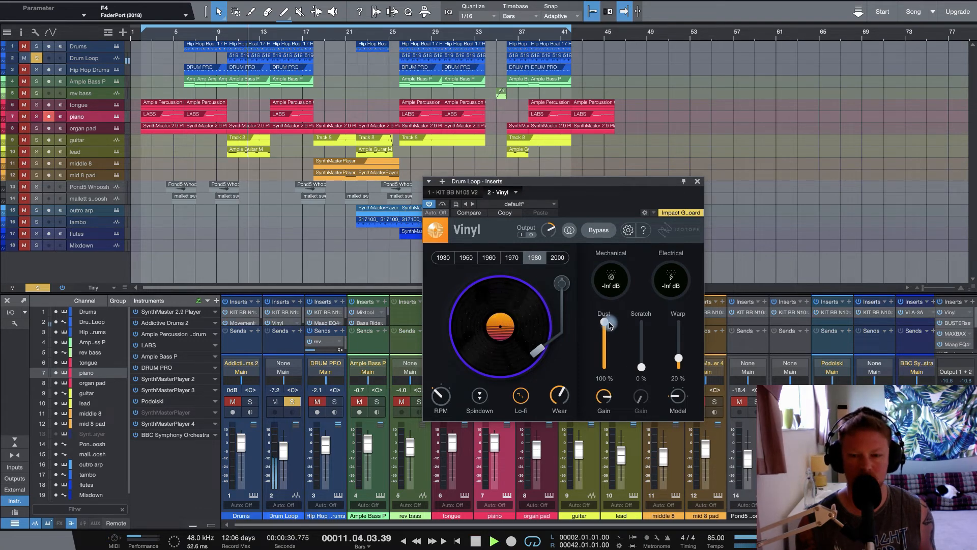
pyautogui.moveTo(607, 338); pyautogui.dragTo(605, 369)
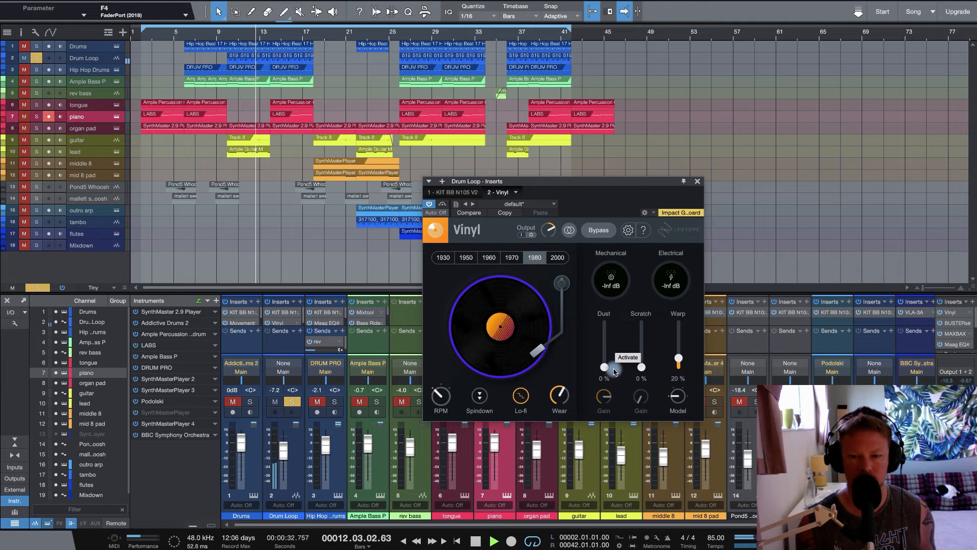
# Step: Increase Vinyl's Wear, replay the drum loop from bar 10, and set Warp to 26% and Scratch to 27%
pyautogui.moveTo(559, 400); pyautogui.dragTo(551, 434)
pyautogui.click(228, 32)
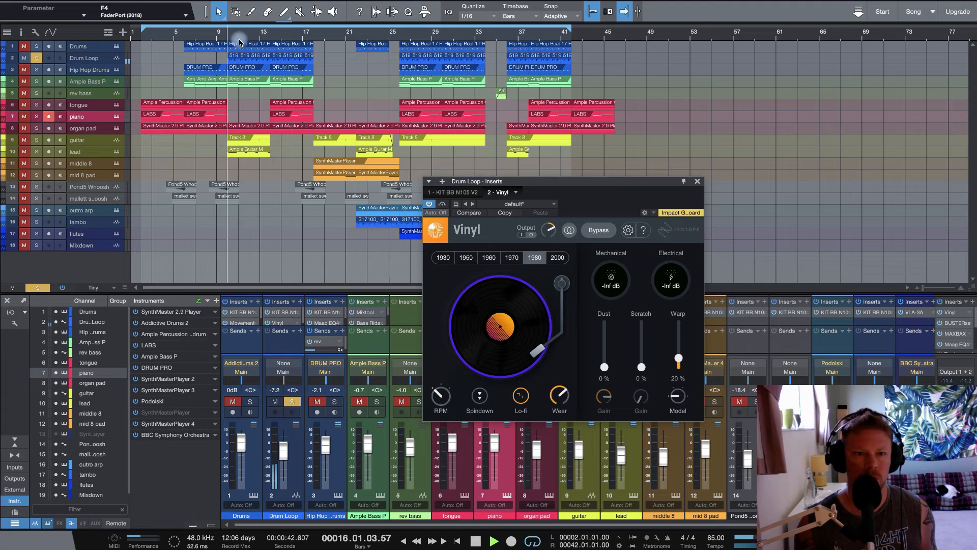
pyautogui.moveTo(692, 366); pyautogui.dragTo(643, 363)
pyautogui.moveTo(679, 324); pyautogui.dragTo(641, 355)
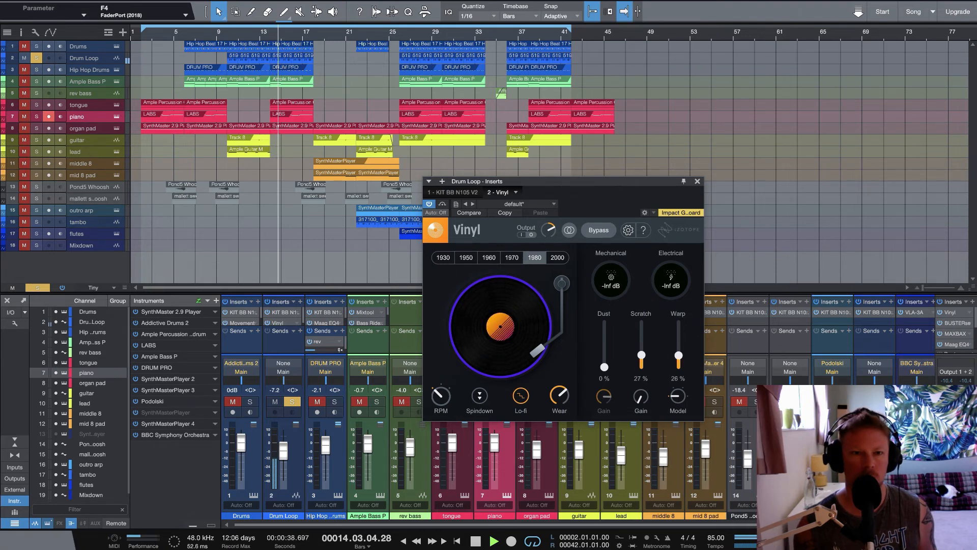
# Step: Replay the soloed drum loop from bar 10, comparing Vinyl bypassed and active with the adjusted settings
pyautogui.click(227, 33)
pyautogui.click(599, 231)
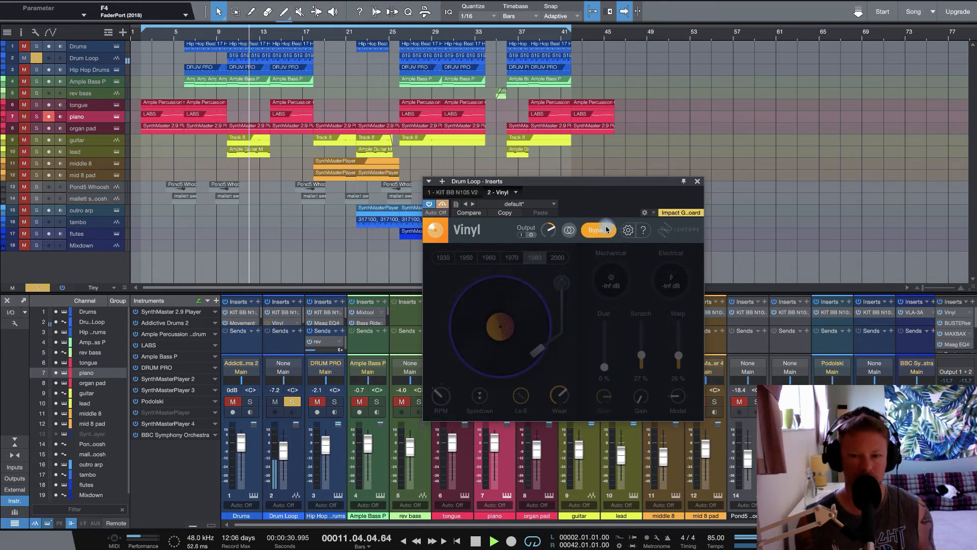
pyautogui.click(603, 228)
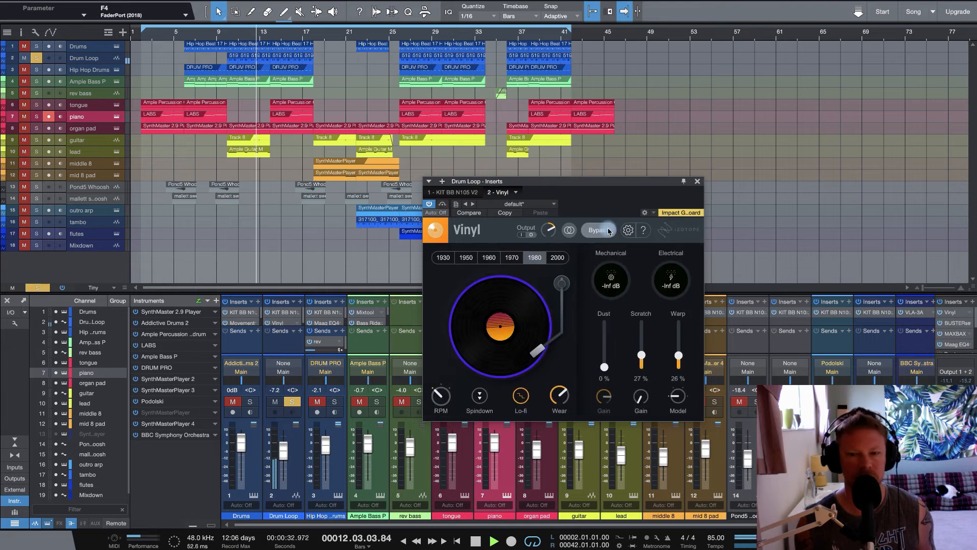
# Step: Clear the drum loop's solo and compare Vinyl bypassed and active in the full mix from bar 10, ending with playback stopped
pyautogui.click(227, 33)
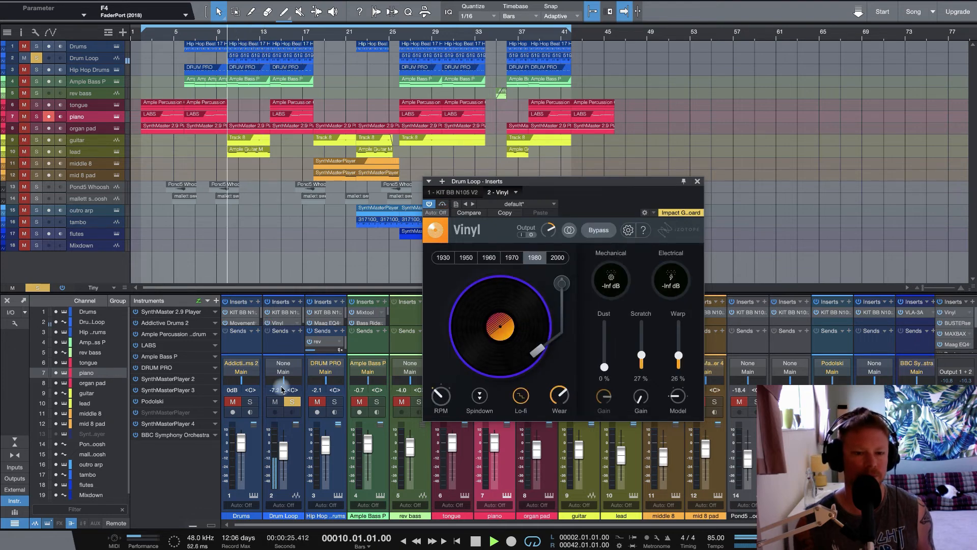
pyautogui.click(293, 401)
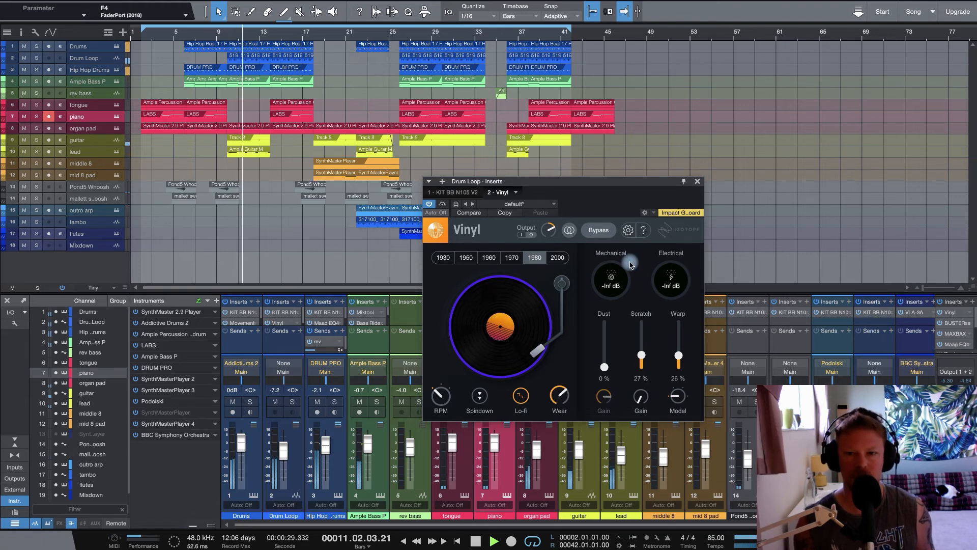
pyautogui.click(603, 232)
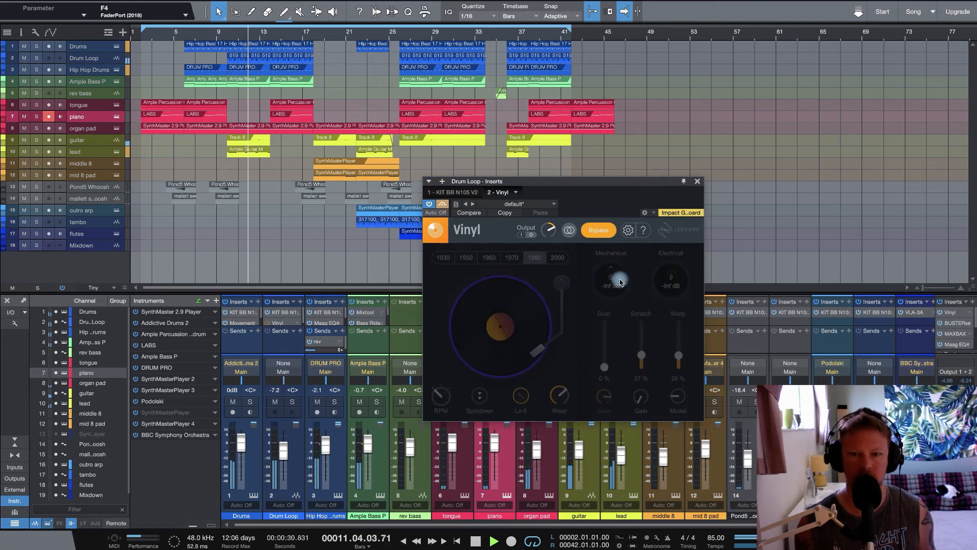
pyautogui.click(607, 231)
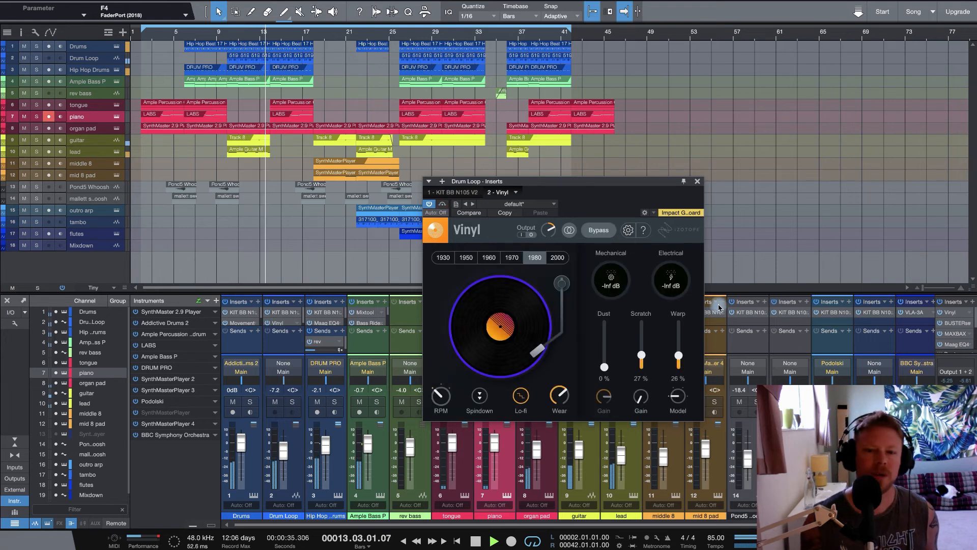
pyautogui.press('space')
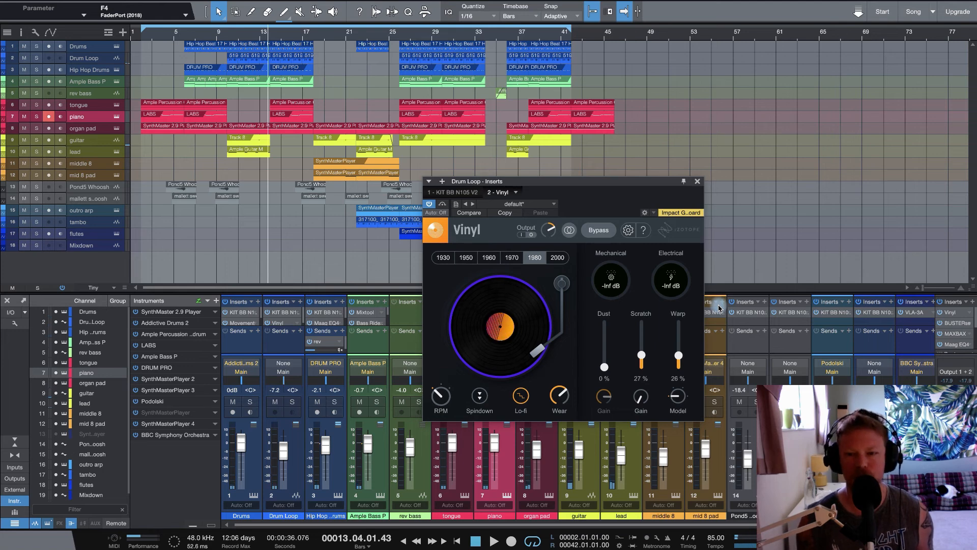
# Step: Set the drum loop's Vinyl Scratch to 0% and reposition the plug-in window higher over the arrangement
pyautogui.moveTo(641, 356); pyautogui.dragTo(642, 402)
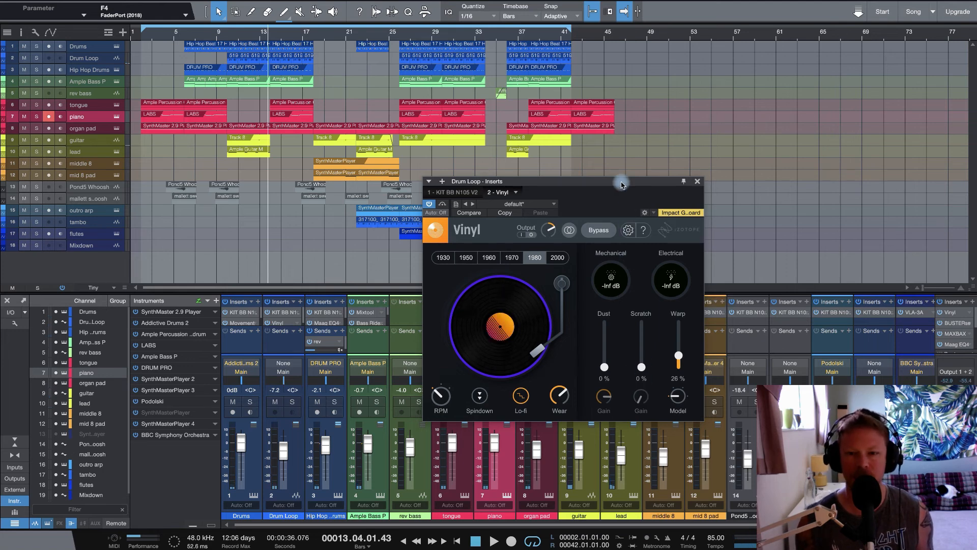
pyautogui.moveTo(621, 183); pyautogui.dragTo(577, 145)
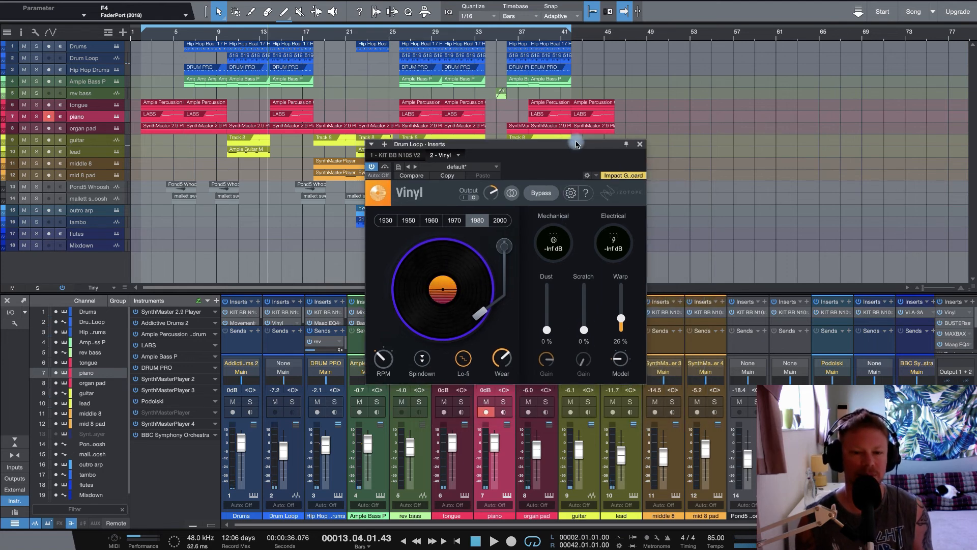